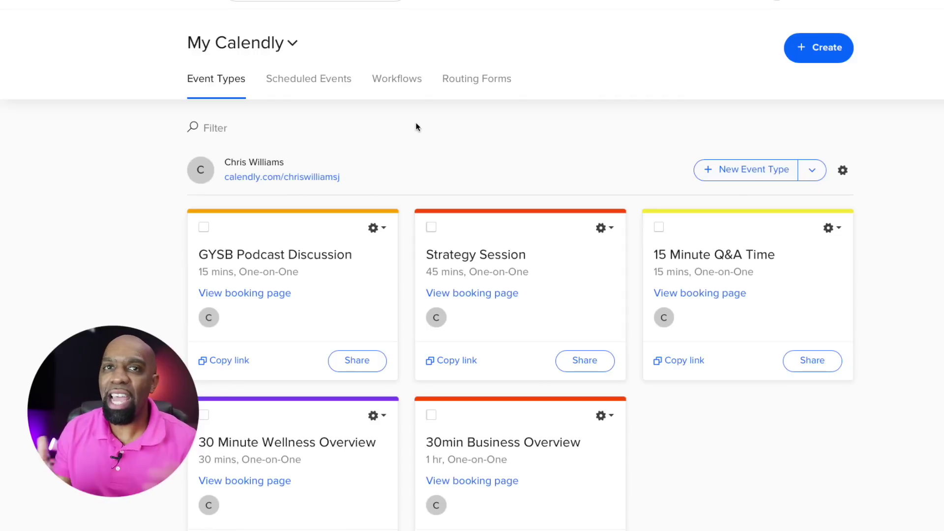
Open the GYSB Podcast Discussion event type, look over its settings, and return to the event types list
{"action": "left_click", "coordinate": [324, 261]}
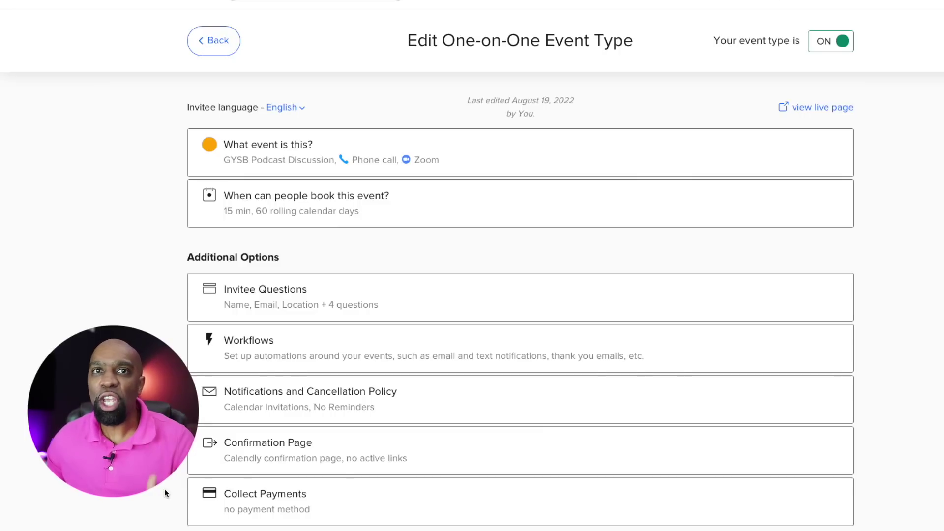
{"action": "left_click", "coordinate": [212, 48]}
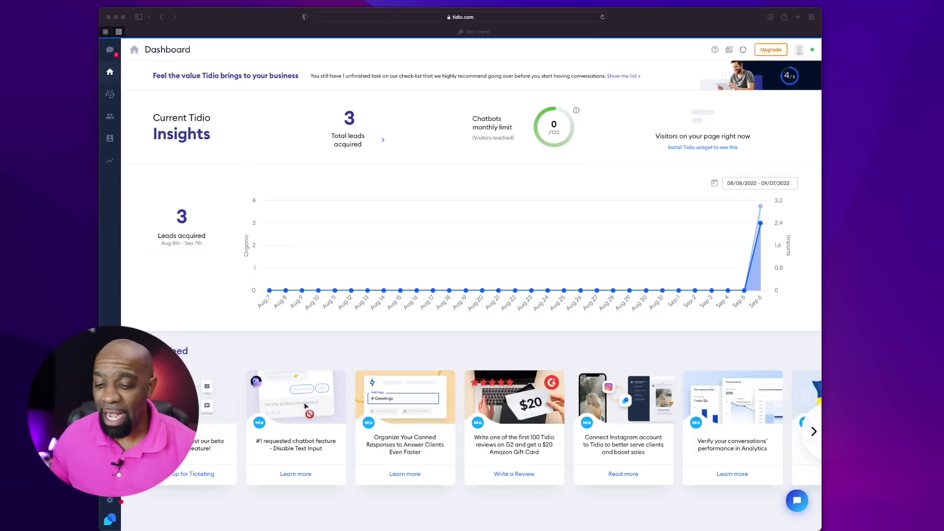
Switch to the Tidio dashboard in the browser and enlarge the page to view its insights
{"action": "left_click", "coordinate": [320, 161]}
{"action": "key", "text": "super+equal"}
{"action": "key", "text": "super+equal"}
{"action": "key", "text": "super+equal"}
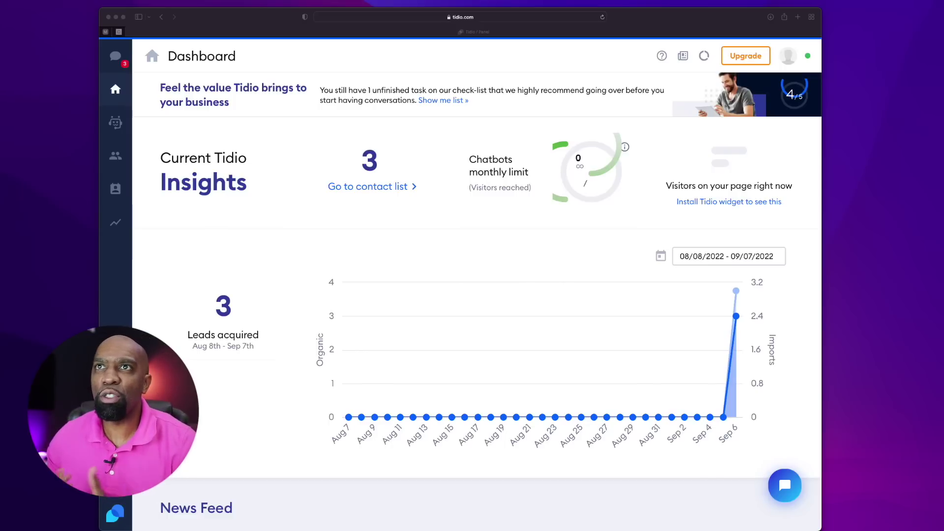
{"action": "left_click", "coordinate": [116, 90]}
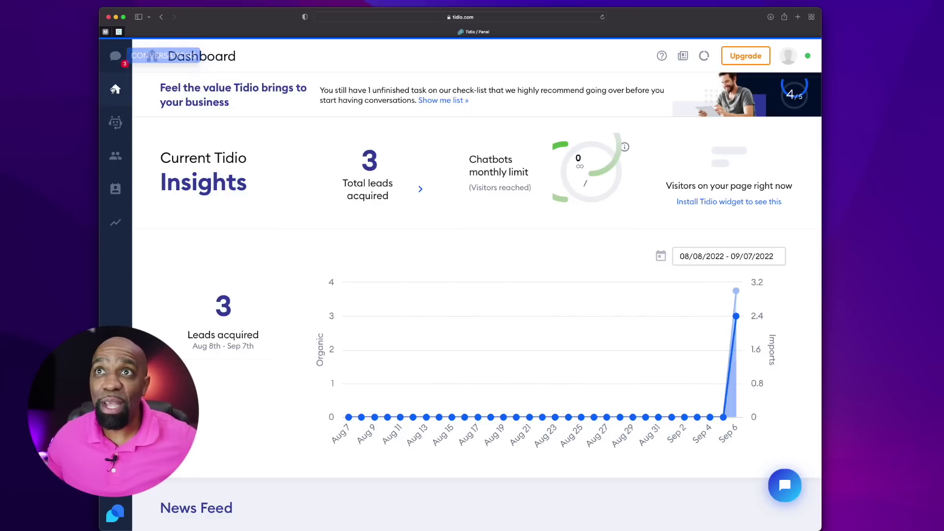
Open the Chatbots section and browse the recommended and full list of chatbot templates
{"action": "left_click", "coordinate": [112, 121]}
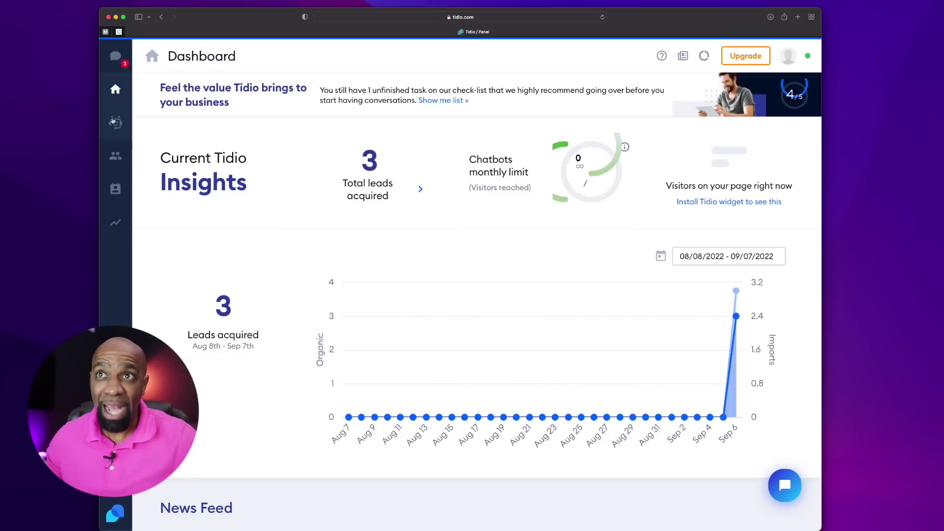
{"action": "scroll", "coordinate": [302, 142], "scroll_direction": "down", "scroll_amount": 4}
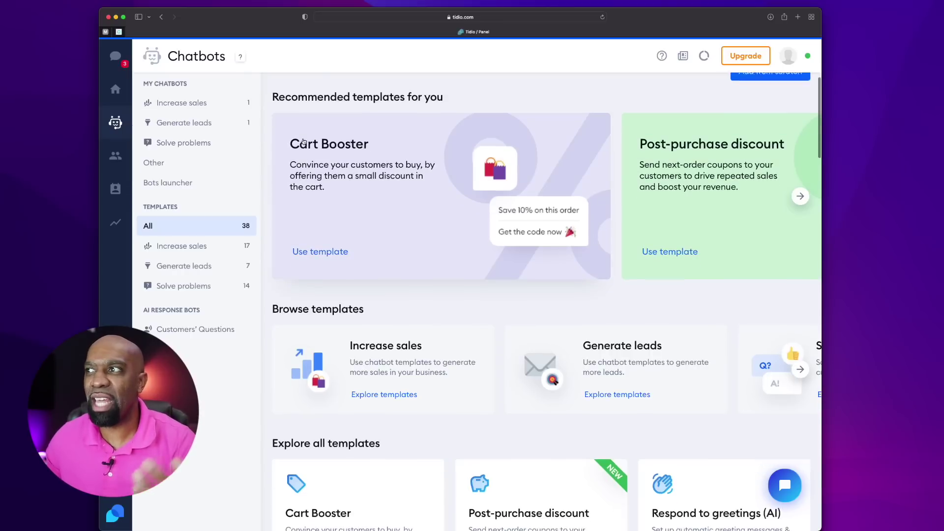
{"action": "key", "text": "super+minus"}
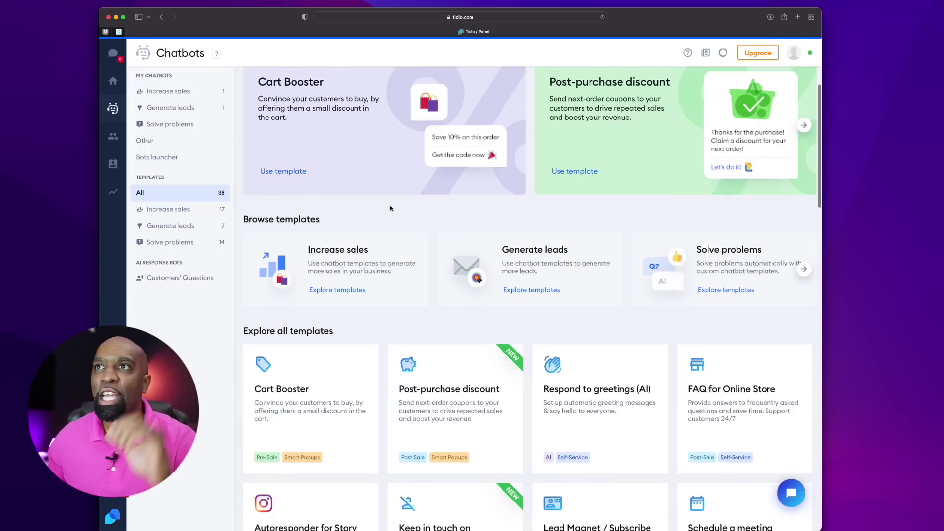
{"action": "scroll", "coordinate": [391, 209], "scroll_direction": "up", "scroll_amount": 3}
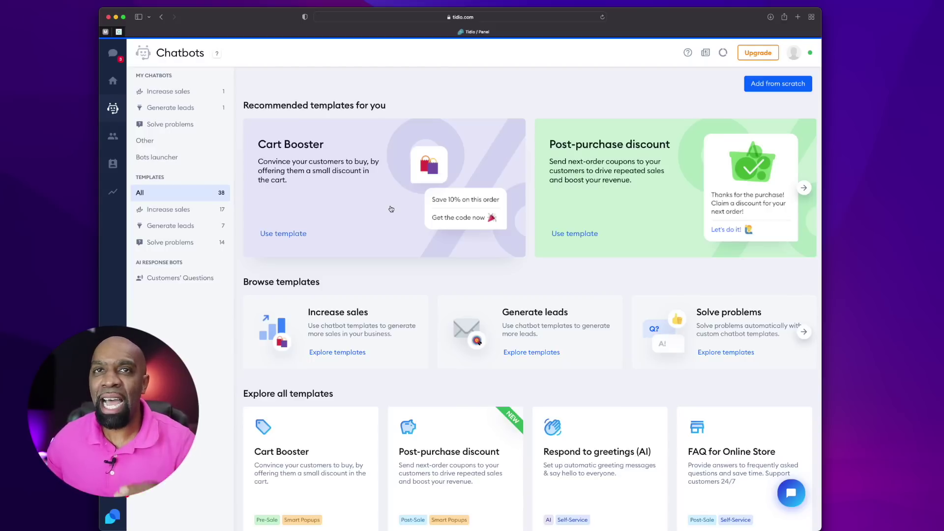
{"action": "scroll", "coordinate": [391, 209], "scroll_direction": "down", "scroll_amount": 10}
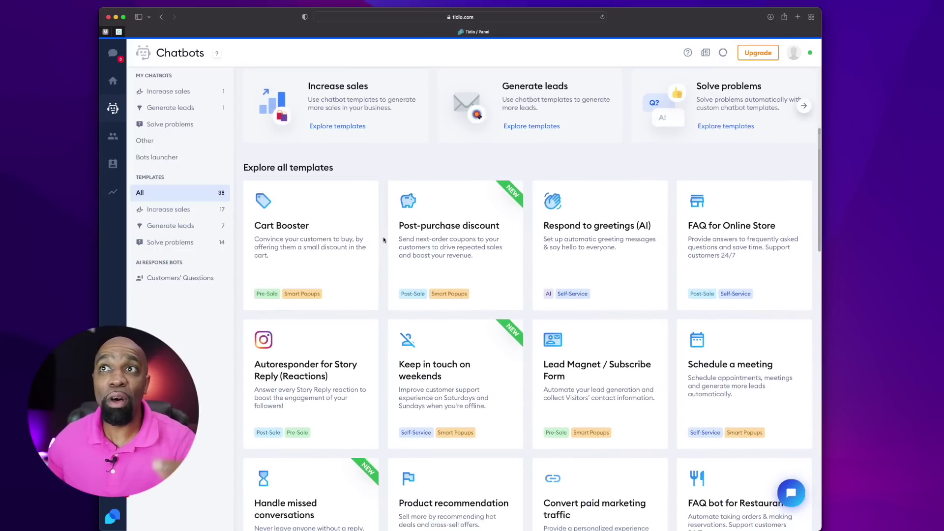
{"action": "scroll", "coordinate": [384, 239], "scroll_direction": "down", "scroll_amount": 2}
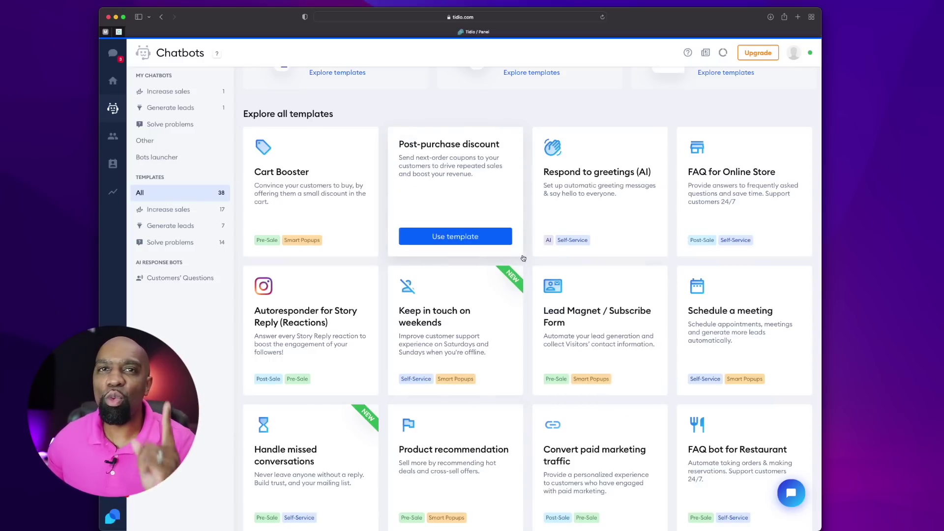
Open the Lead generation bot from the account's own Generate leads chatbots and open its nodes for editing
{"action": "left_click", "coordinate": [171, 109]}
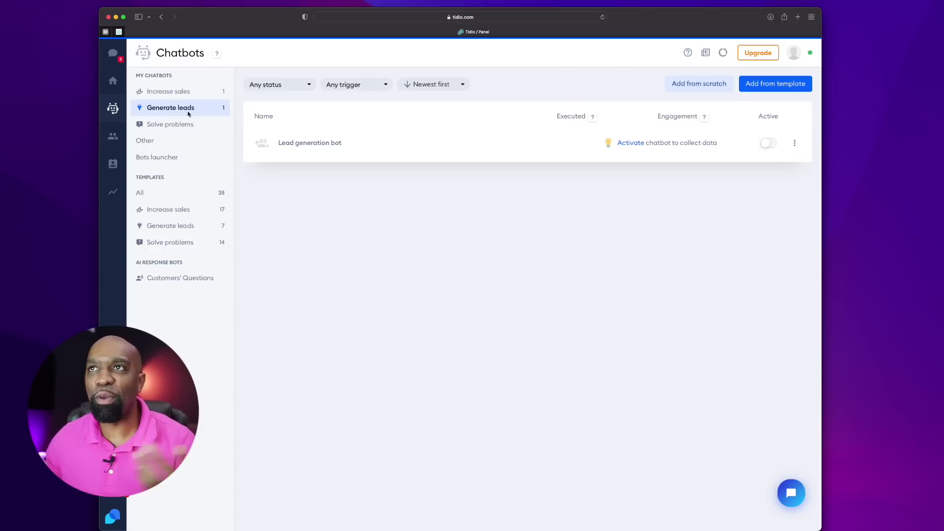
{"action": "left_click", "coordinate": [310, 143]}
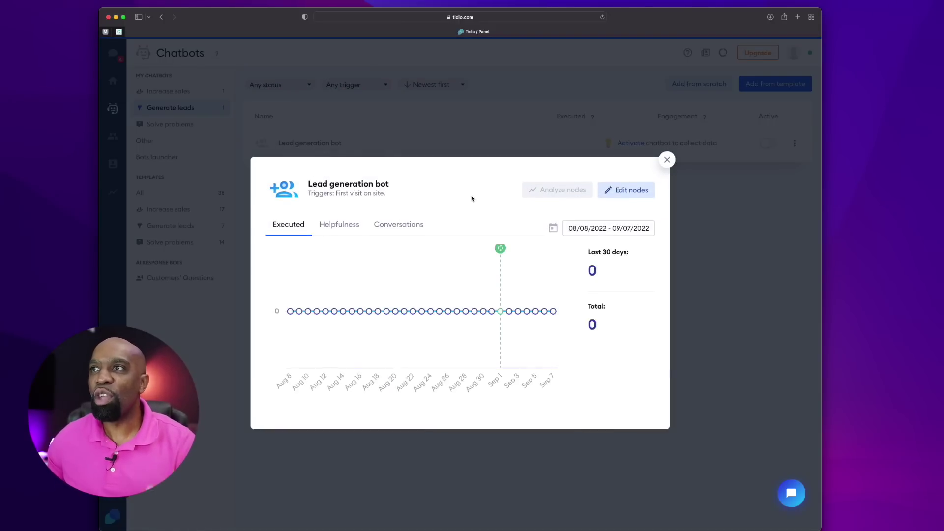
{"action": "mouse_move", "coordinate": [499, 249]}
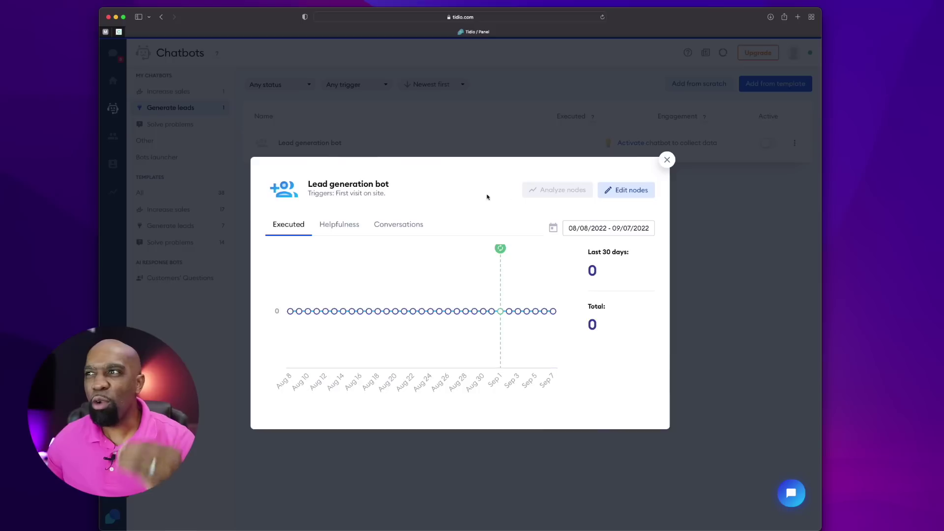
{"action": "left_click", "coordinate": [626, 192]}
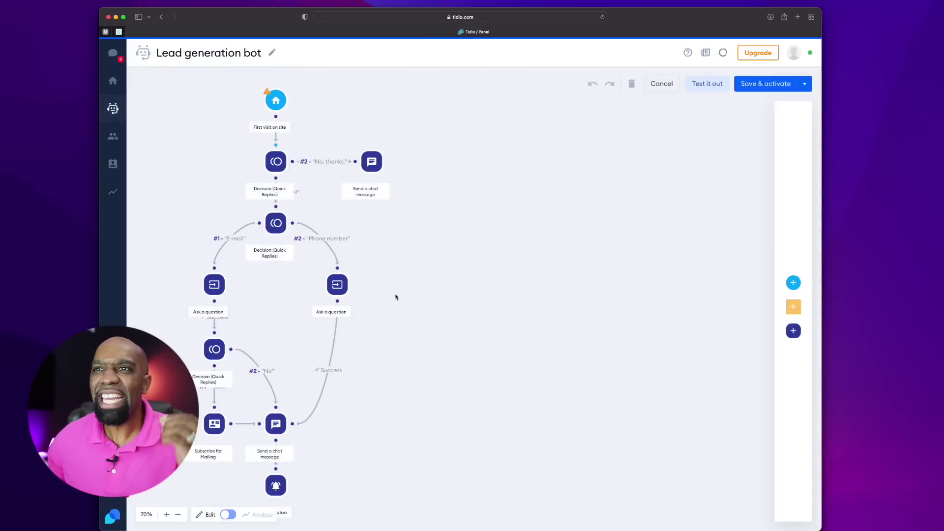
Enlarge the chatbot flow to 140% and examine the message and quick replies of the first Decision node
{"action": "left_click", "coordinate": [167, 514]}
{"action": "left_click", "coordinate": [166, 514]}
{"action": "left_click", "coordinate": [167, 515]}
{"action": "left_click", "coordinate": [166, 514]}
{"action": "left_click", "coordinate": [167, 514]}
{"action": "left_click", "coordinate": [167, 514]}
{"action": "left_click", "coordinate": [167, 514]}
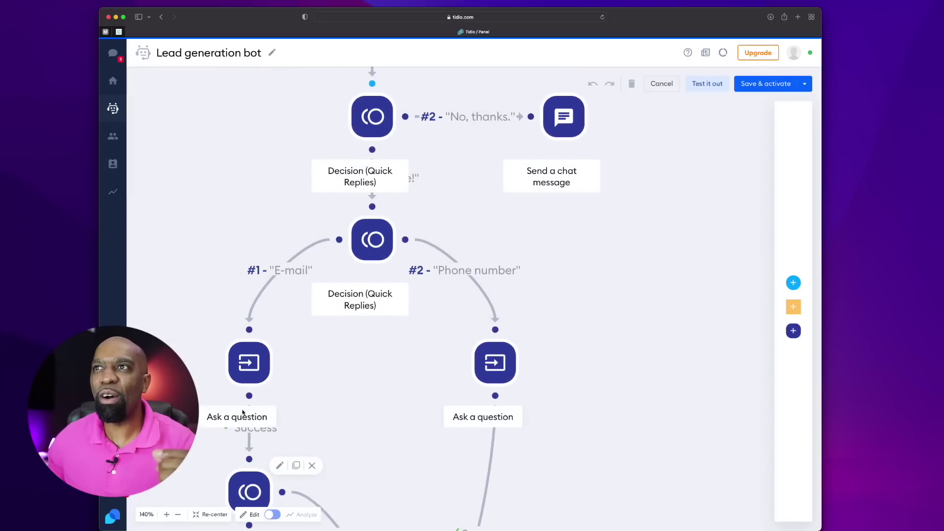
{"action": "mouse_move", "coordinate": [417, 144]}
{"action": "mouse_move", "coordinate": [424, 263]}
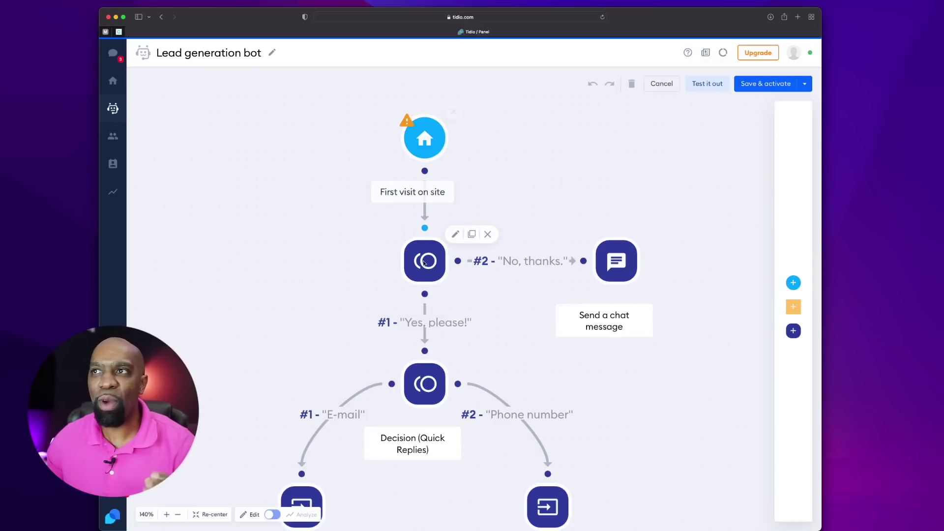
{"action": "left_click", "coordinate": [425, 262]}
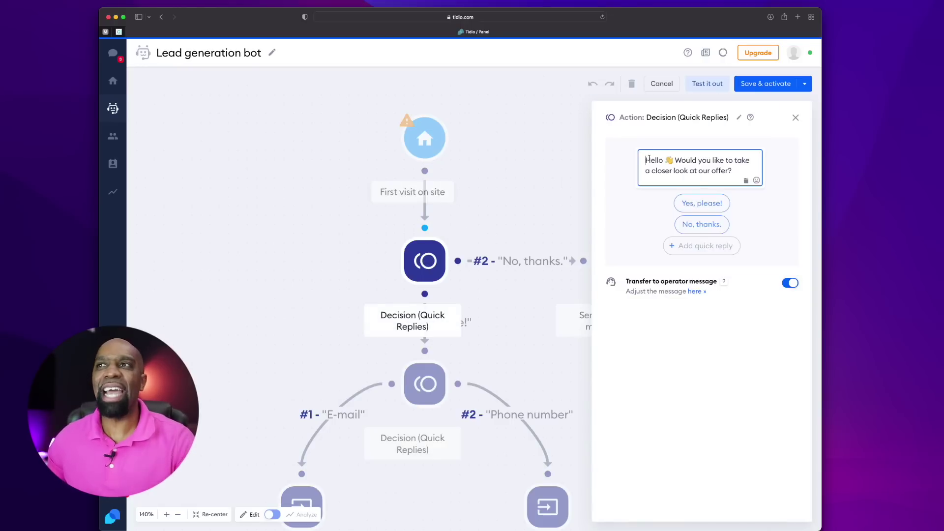
{"action": "left_click", "coordinate": [519, 226]}
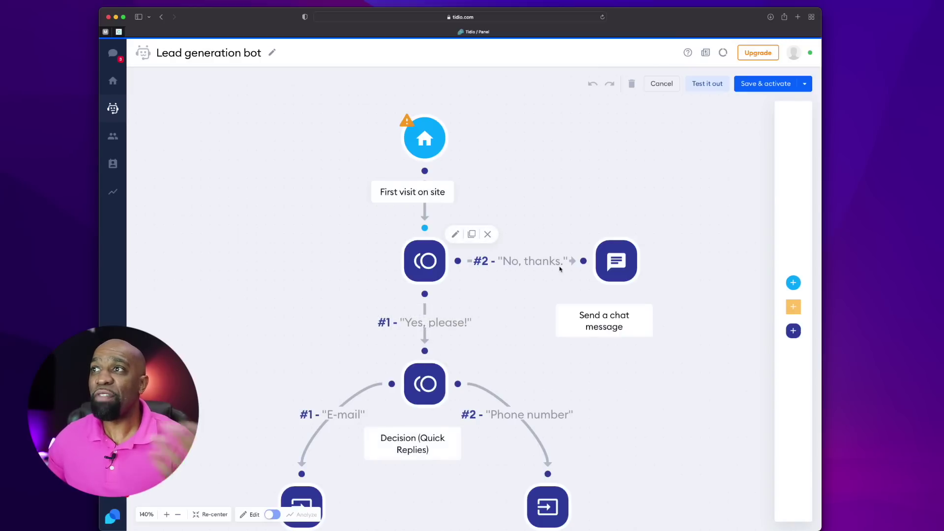
Examine the chat message on the "No, thanks." branch and the contact-choice Decision node on the "Yes, please!" branch
{"action": "left_click", "coordinate": [618, 264]}
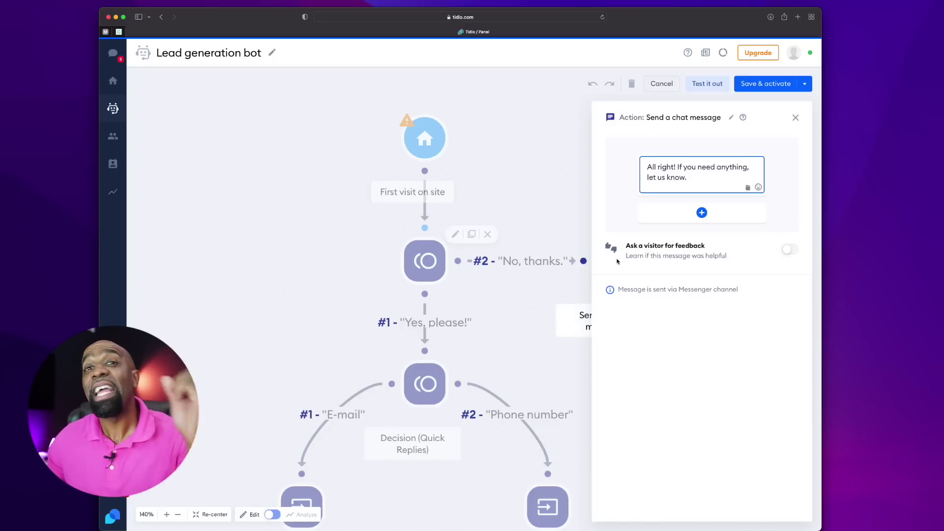
{"action": "left_click", "coordinate": [547, 220]}
{"action": "scroll", "coordinate": [548, 219], "scroll_direction": "down", "scroll_amount": 3}
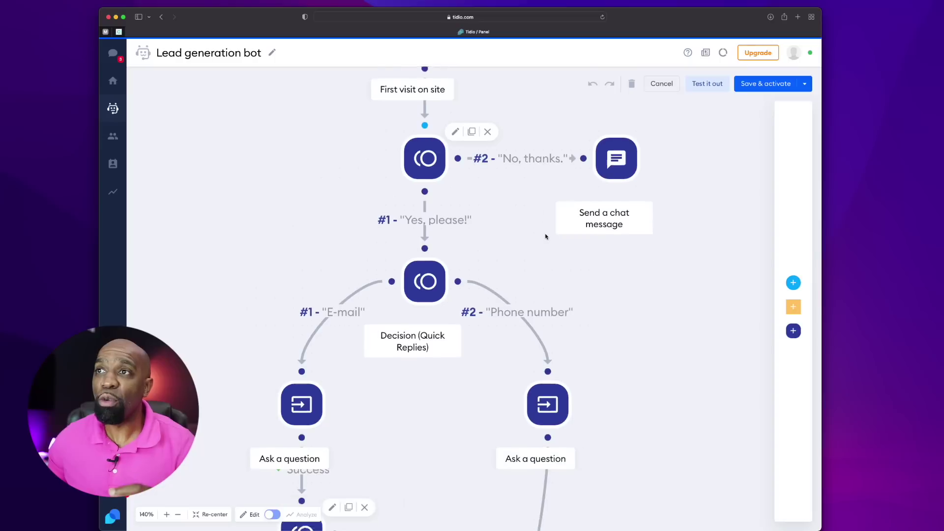
{"action": "left_click", "coordinate": [418, 259]}
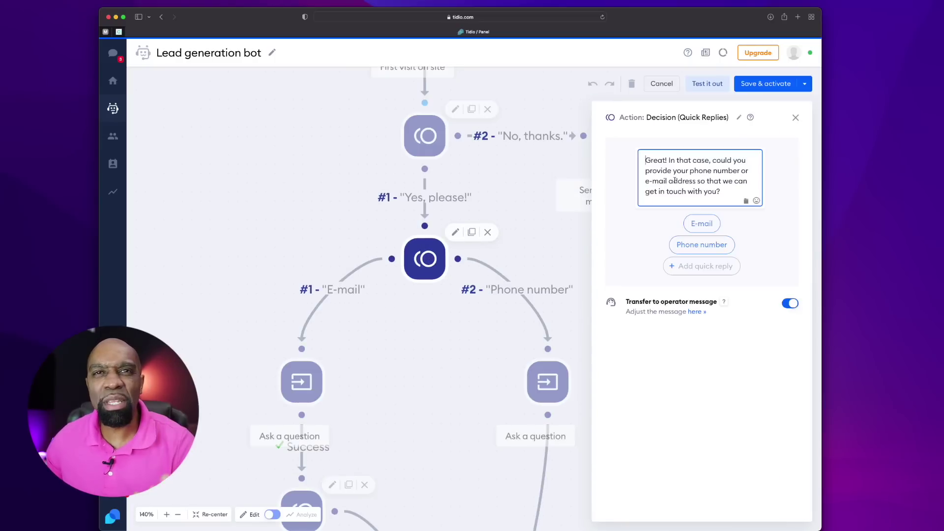
{"action": "left_click", "coordinate": [535, 263]}
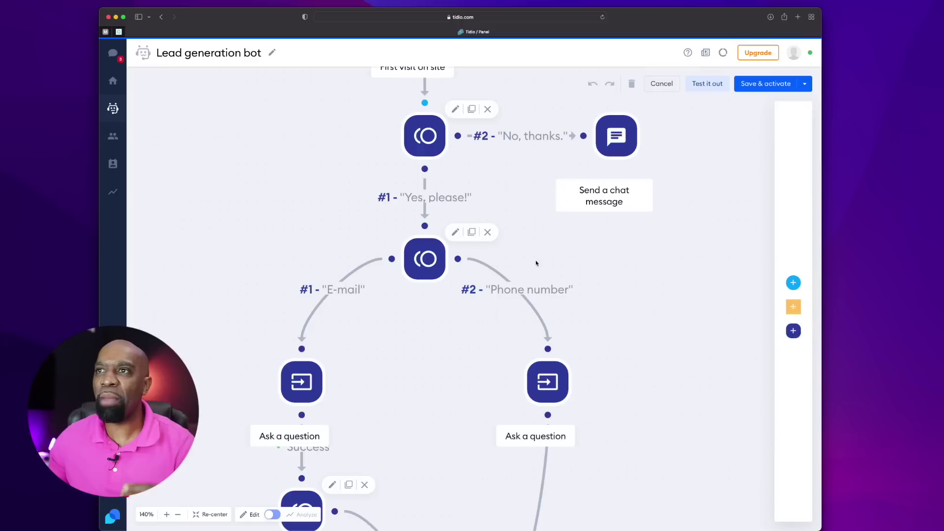
Examine the settings of the Ask a question nodes on the "E-mail" and "Phone number" branches
{"action": "scroll", "coordinate": [392, 325], "scroll_direction": "down", "scroll_amount": 5}
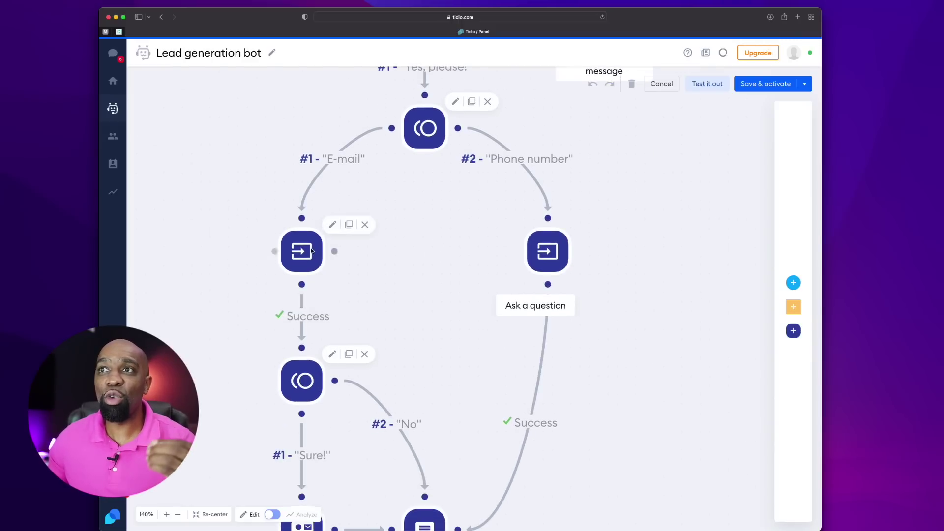
{"action": "left_click", "coordinate": [312, 251]}
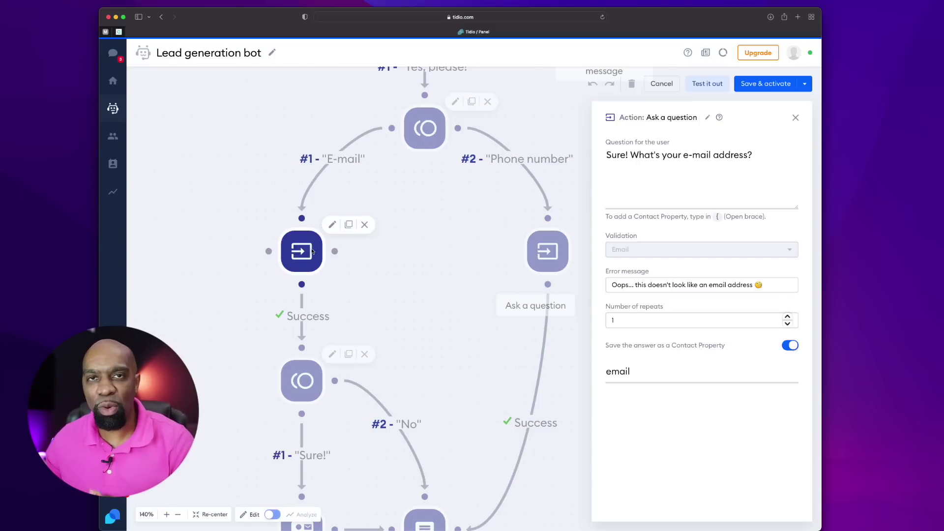
{"action": "left_click", "coordinate": [549, 259]}
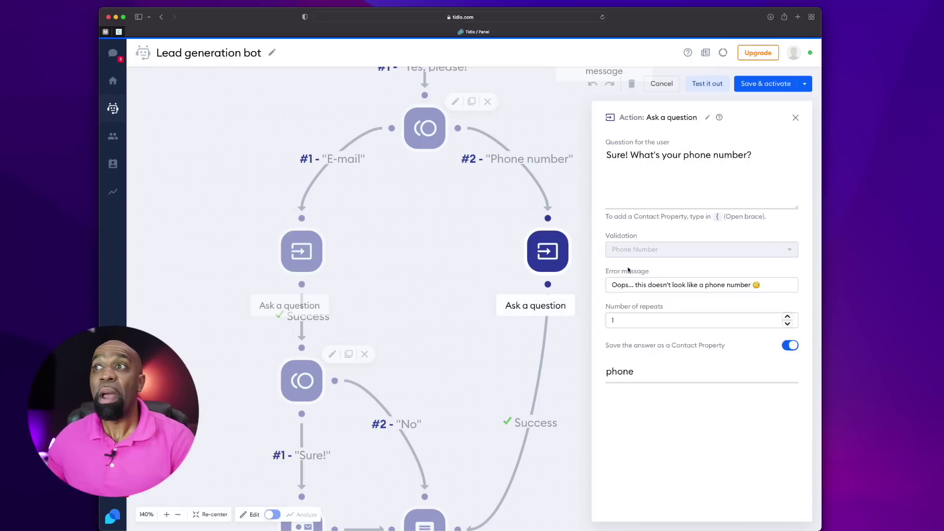
{"action": "left_click", "coordinate": [411, 272]}
Review the rest of the flow down to the Notify Operators node, and return to its First visit on site trigger
{"action": "scroll", "coordinate": [438, 277], "scroll_direction": "down", "scroll_amount": 5}
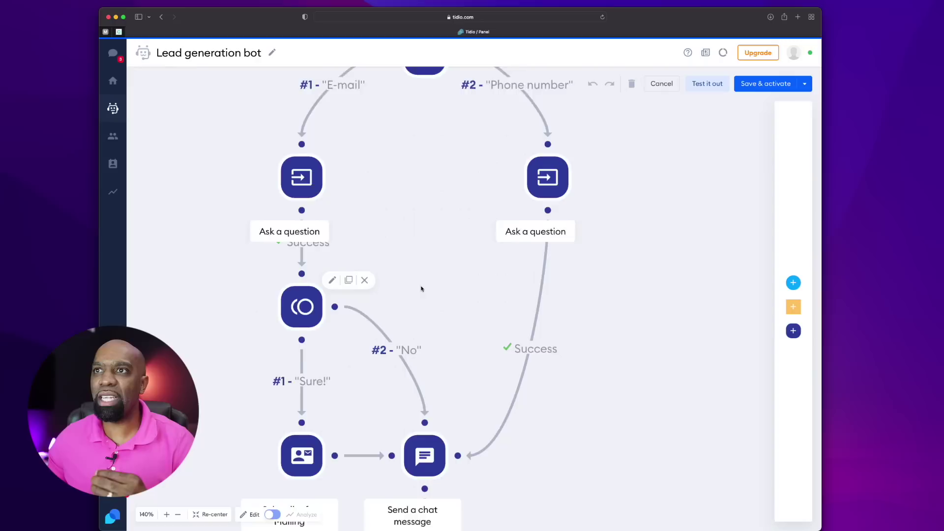
{"action": "scroll", "coordinate": [445, 277], "scroll_direction": "down", "scroll_amount": 7}
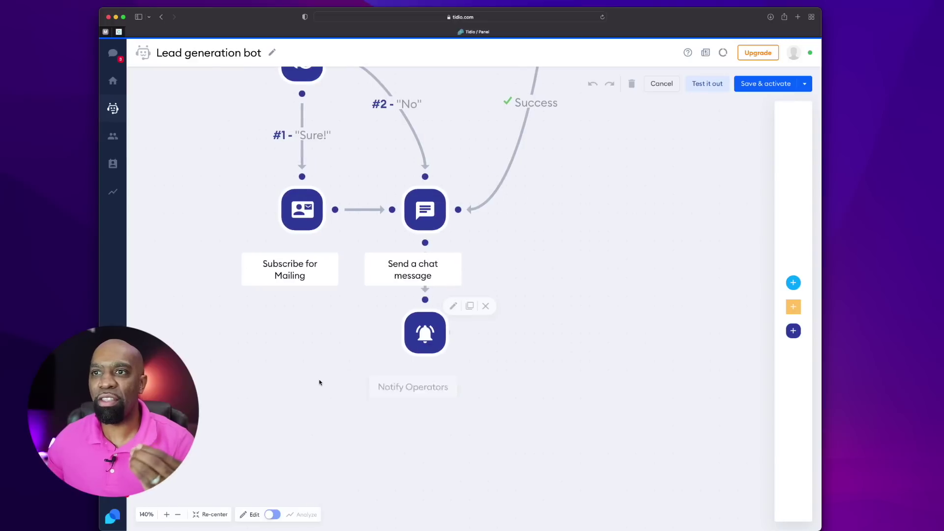
{"action": "scroll", "coordinate": [183, 528], "scroll_direction": "down", "scroll_amount": 4}
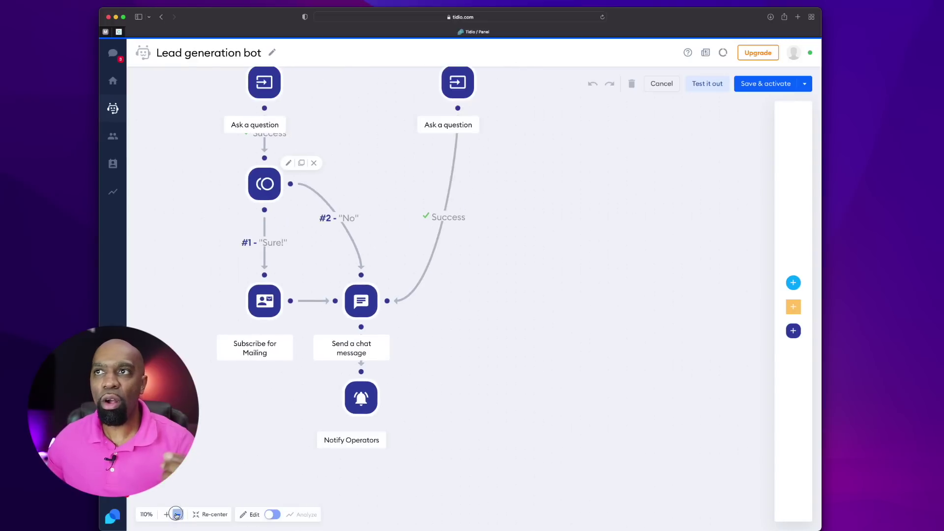
{"action": "scroll", "coordinate": [233, 451], "scroll_direction": "up", "scroll_amount": 10}
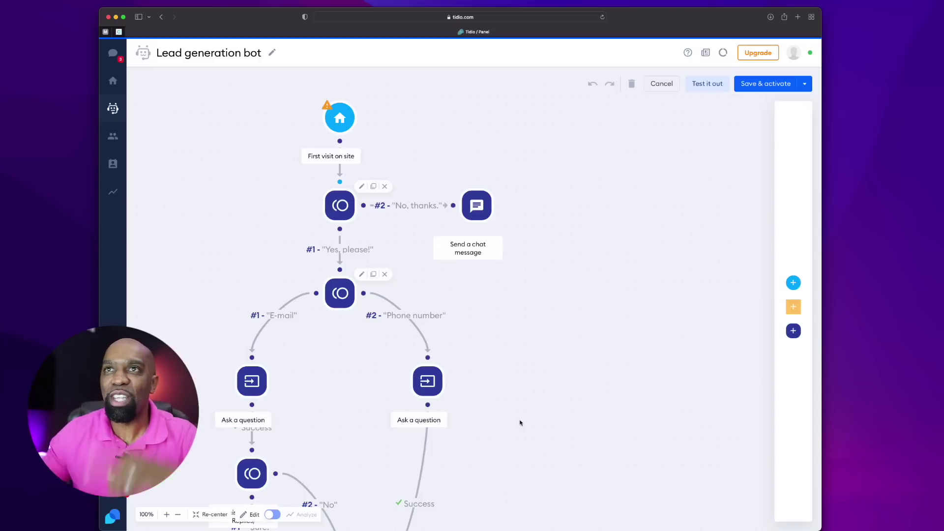
{"action": "scroll", "coordinate": [664, 329], "scroll_direction": "up", "scroll_amount": 2}
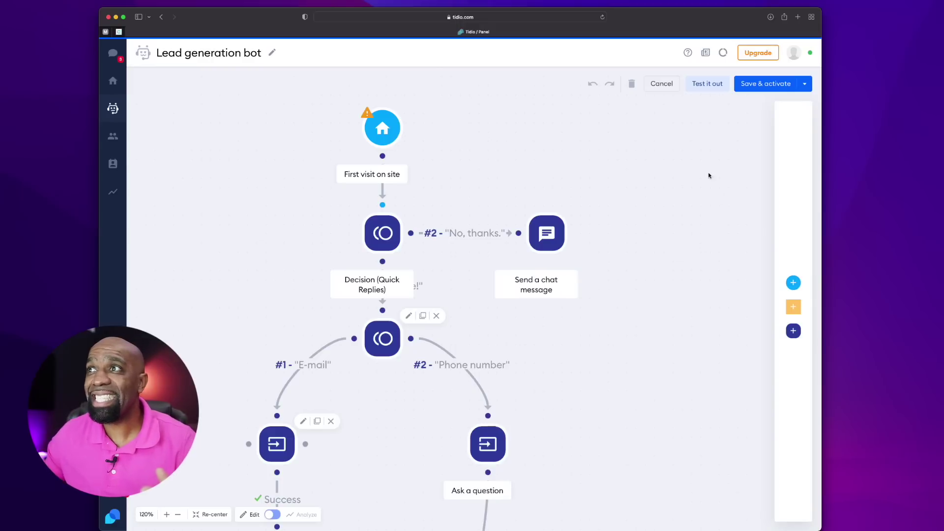
Test the Lead generation bot, answering "Yes, please!" and "E-mail", and start a reply to the e-mail address question
{"action": "left_click", "coordinate": [707, 83]}
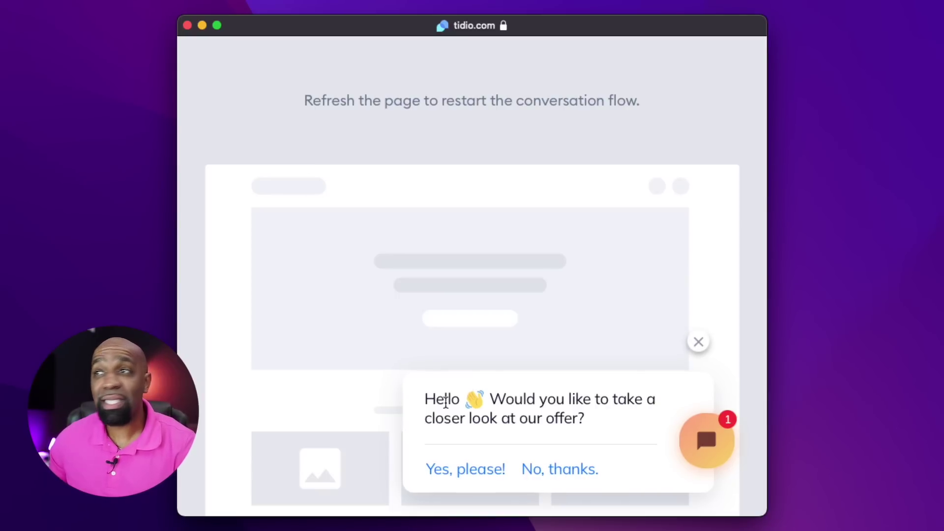
{"action": "left_click", "coordinate": [467, 471]}
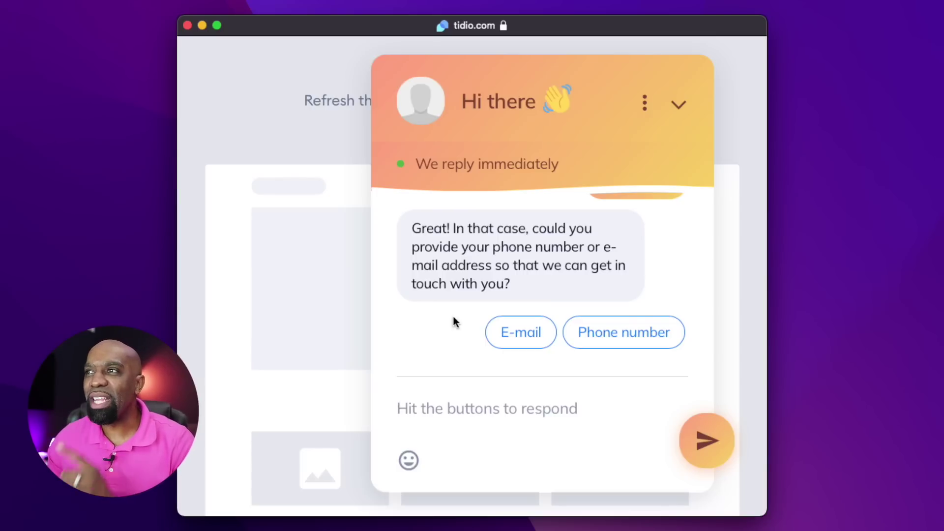
{"action": "left_click", "coordinate": [516, 334]}
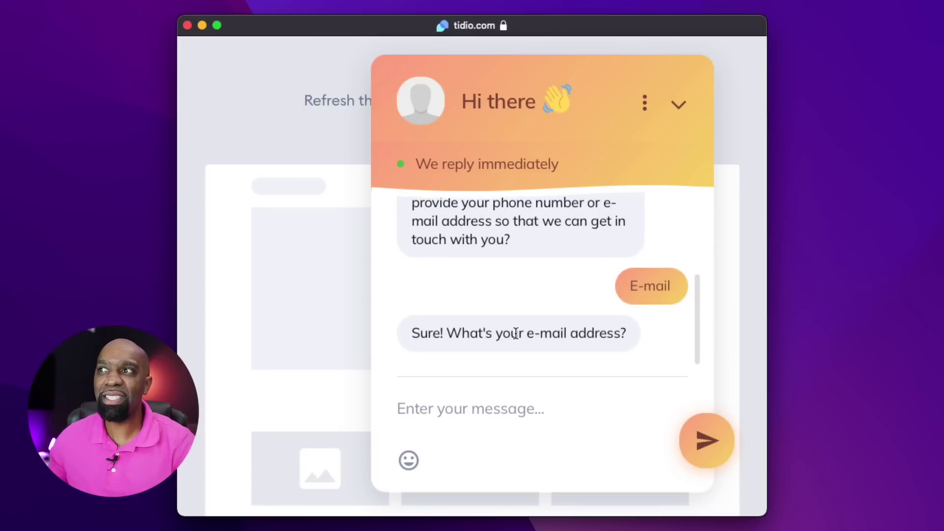
{"action": "left_click", "coordinate": [446, 414]}
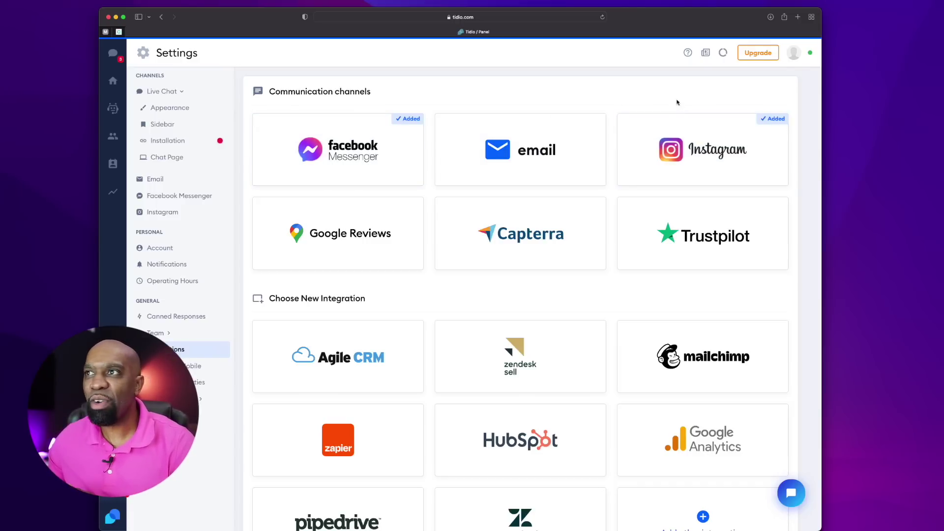
Look through the available new integrations in the Tidio settings
{"action": "scroll", "coordinate": [620, 157], "scroll_direction": "down", "scroll_amount": 3}
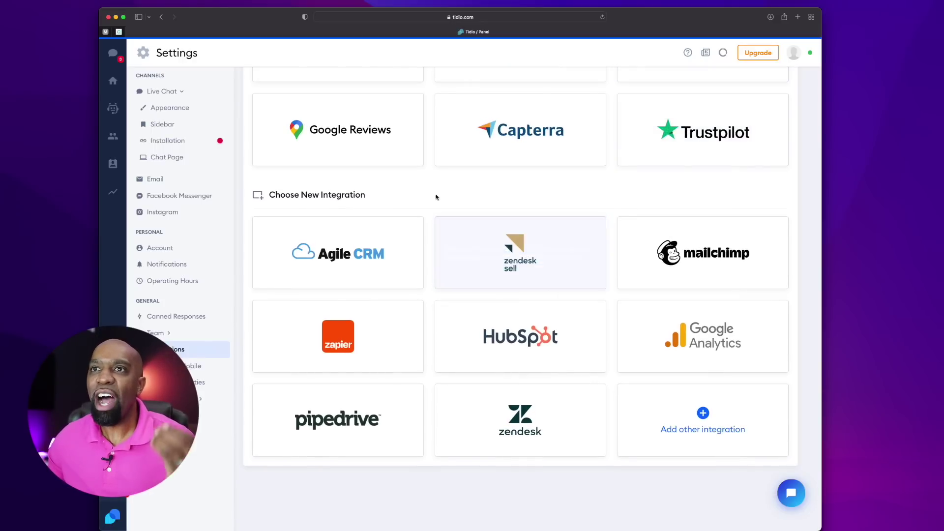
Review the canned responses in the Tidio settings and open the operating hours settings
{"action": "left_click", "coordinate": [155, 332]}
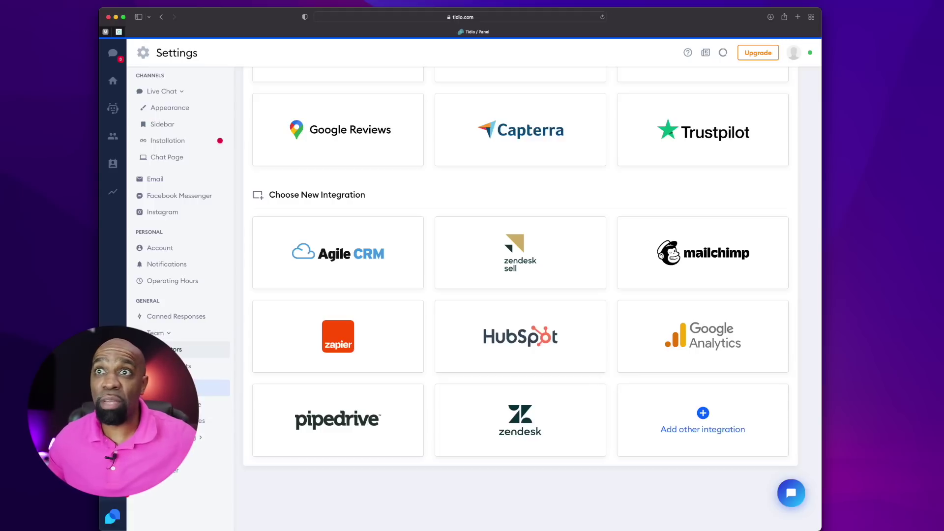
{"action": "left_click", "coordinate": [167, 316]}
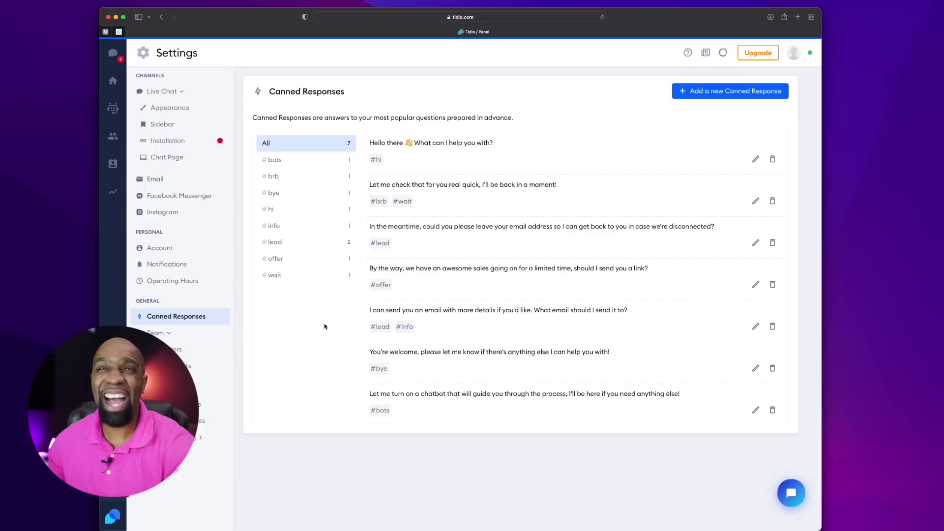
{"action": "left_click", "coordinate": [186, 280]}
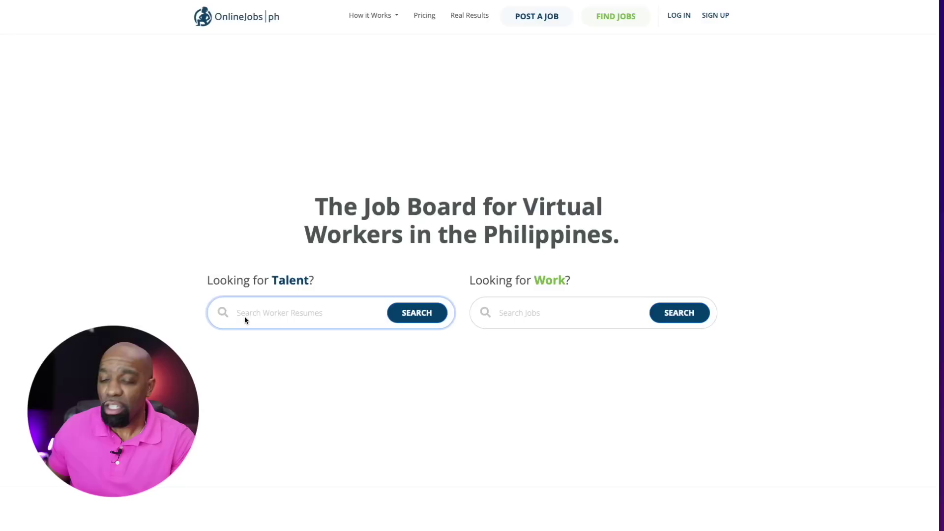
On OnlineJobs.ph, search worker resumes for "social media", and view the employer sign-up form for posting a job before closing it
{"action": "type", "text": "social media"}
{"action": "key", "text": "Return"}
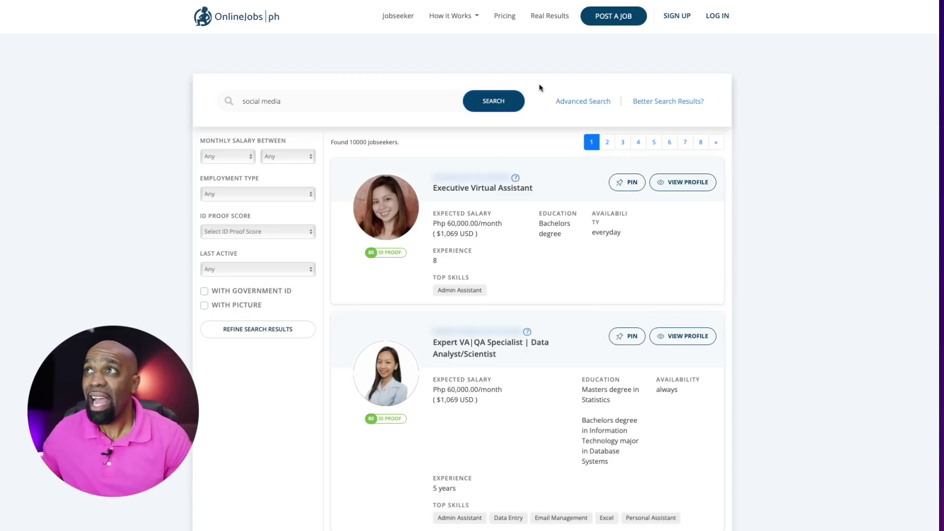
{"action": "left_click", "coordinate": [606, 19]}
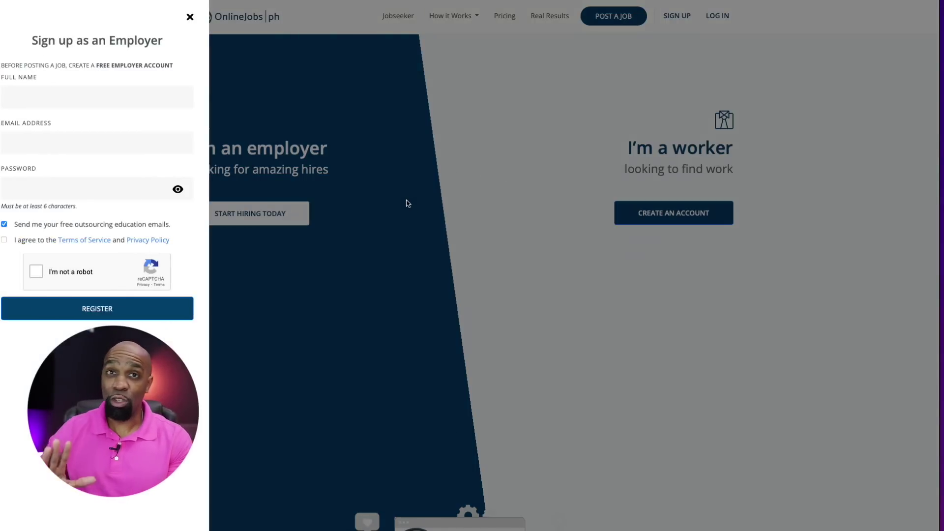
{"action": "left_click", "coordinate": [190, 20]}
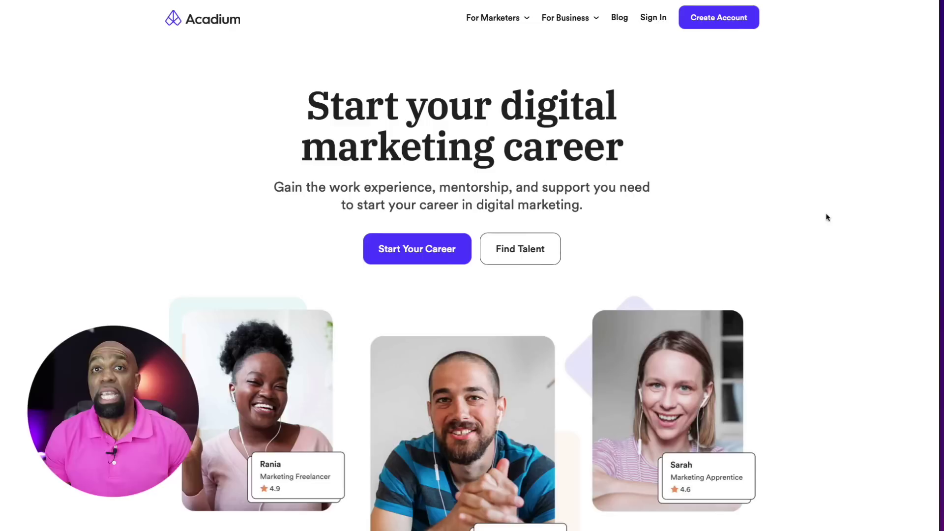